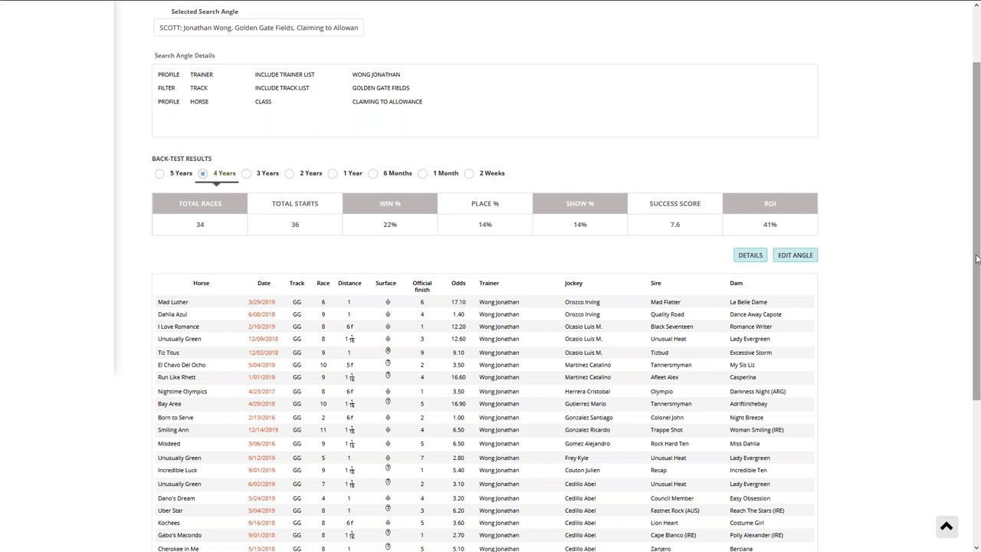
Return to the search angle list and back-test the activated angle "Chad C. Brown, Turf, Maiden Special Weight, First Time Starter"
left_click_drag(976, 238, 977, 201)
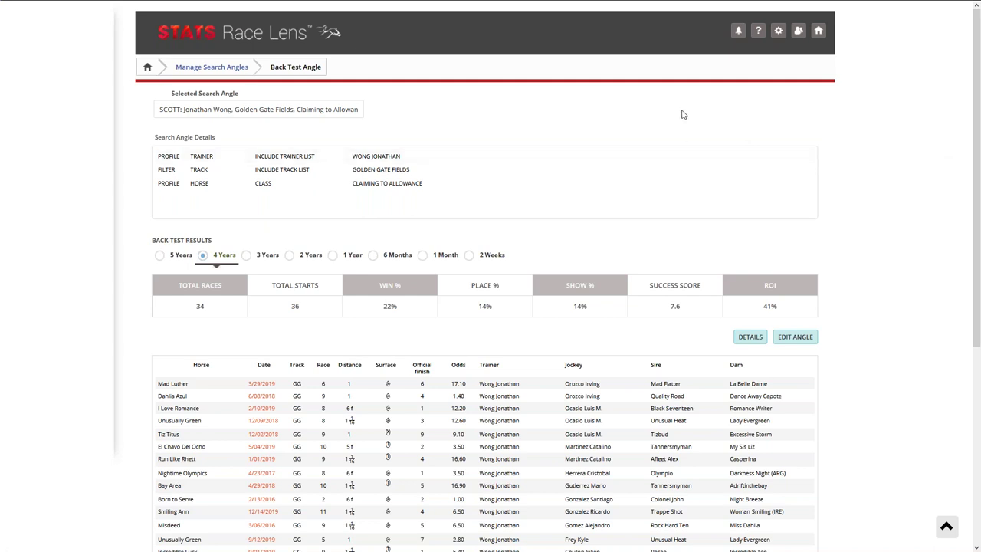
left_click(212, 68)
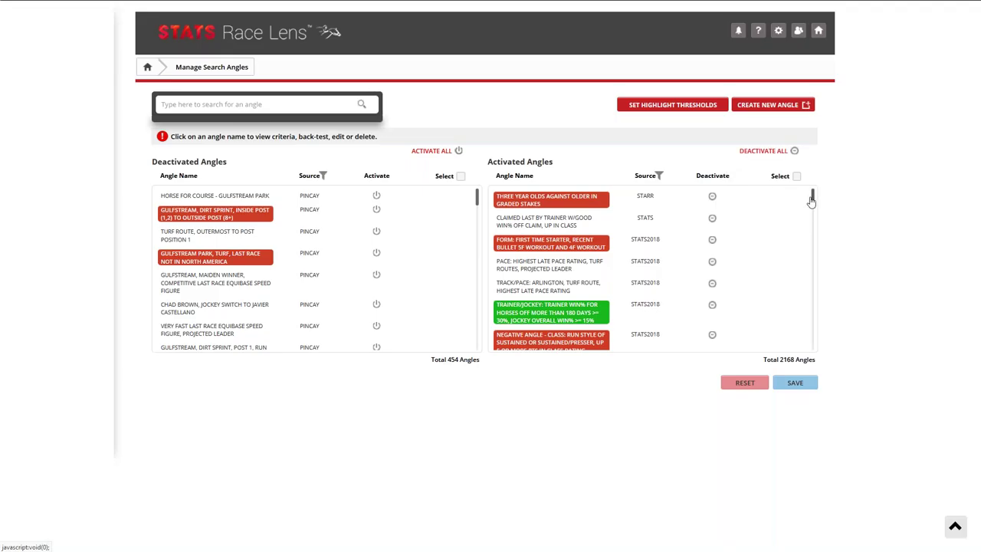
left_click_drag(811, 201, 813, 343)
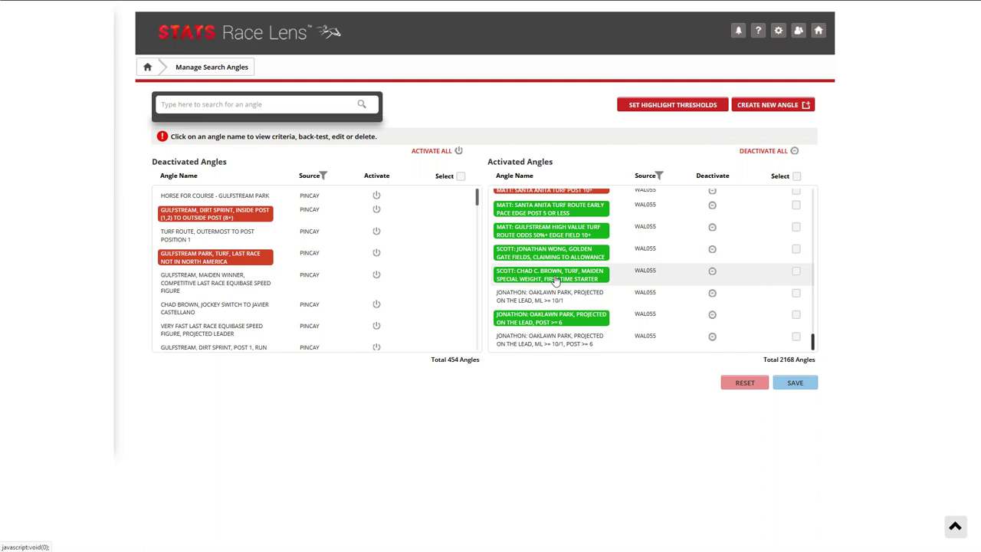
left_click(555, 281)
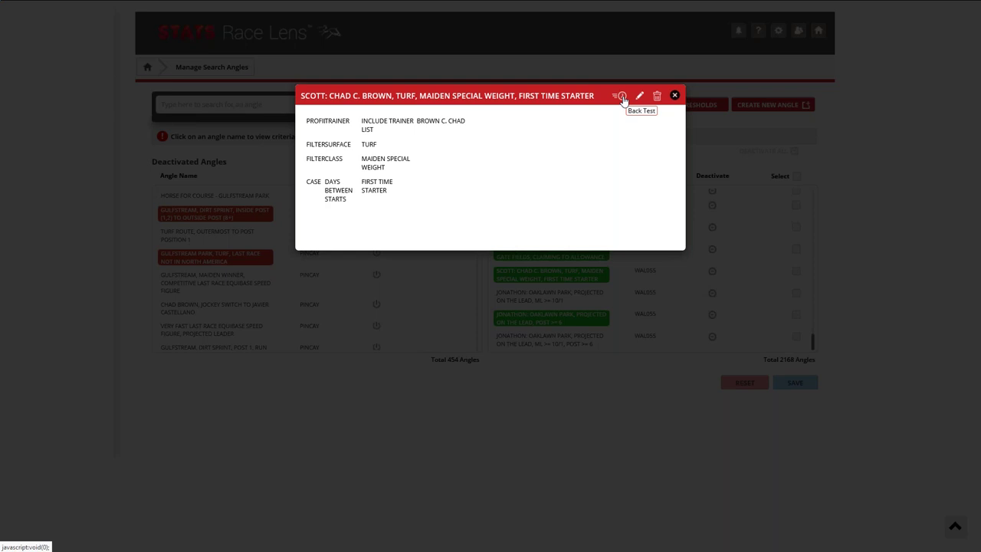
left_click(622, 97)
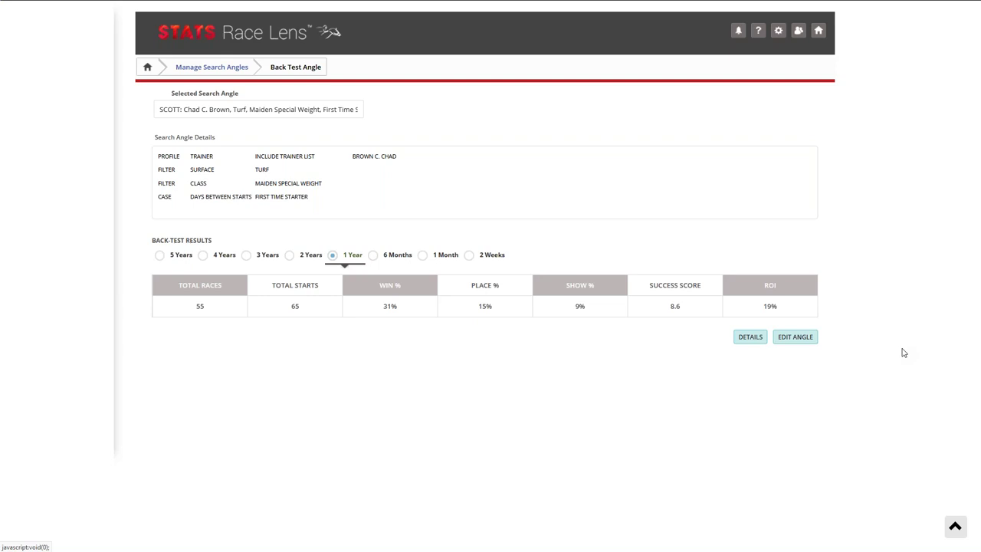
Show the race details behind the one-year back-test and review them sorted by distance and by odds
left_click(752, 339)
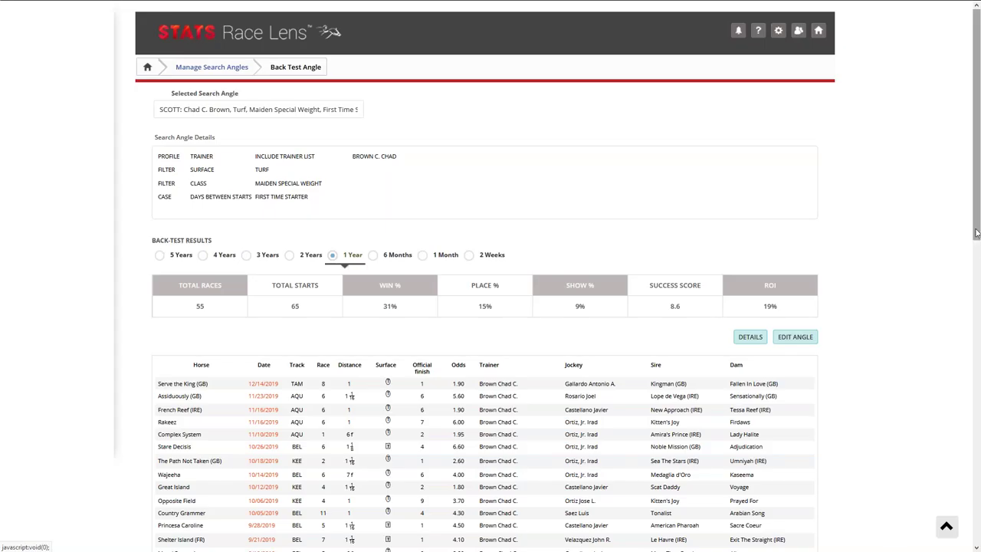
left_click_drag(976, 233, 977, 295)
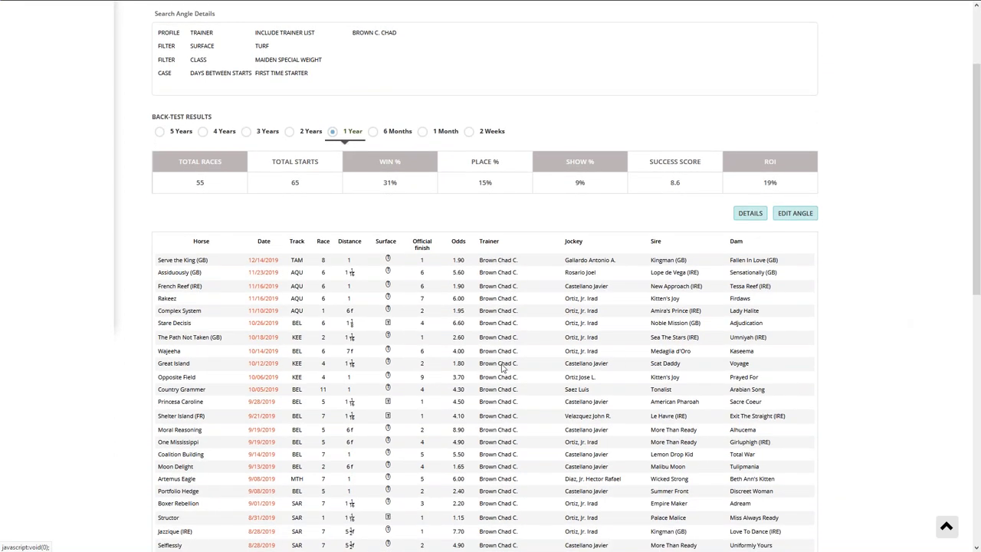
left_click(354, 247)
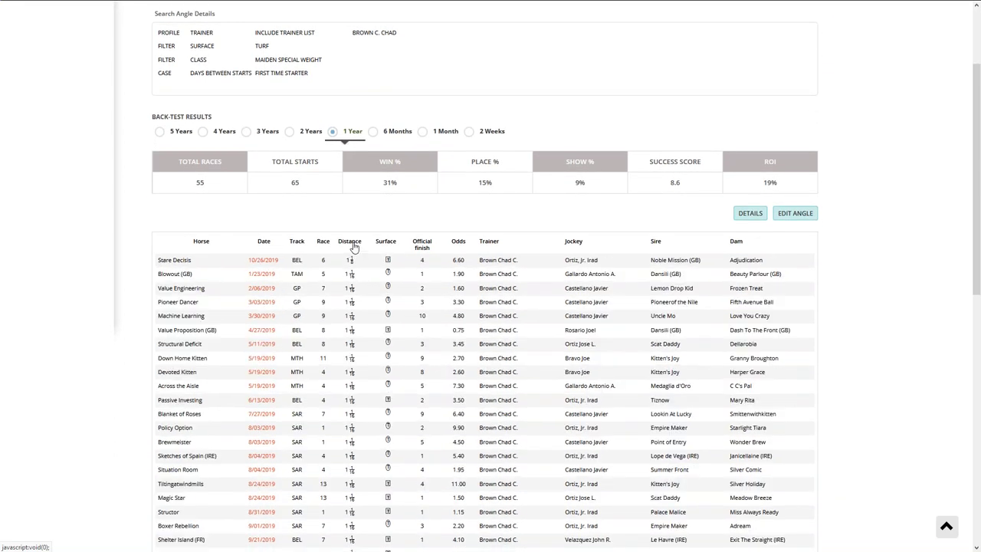
left_click(464, 247)
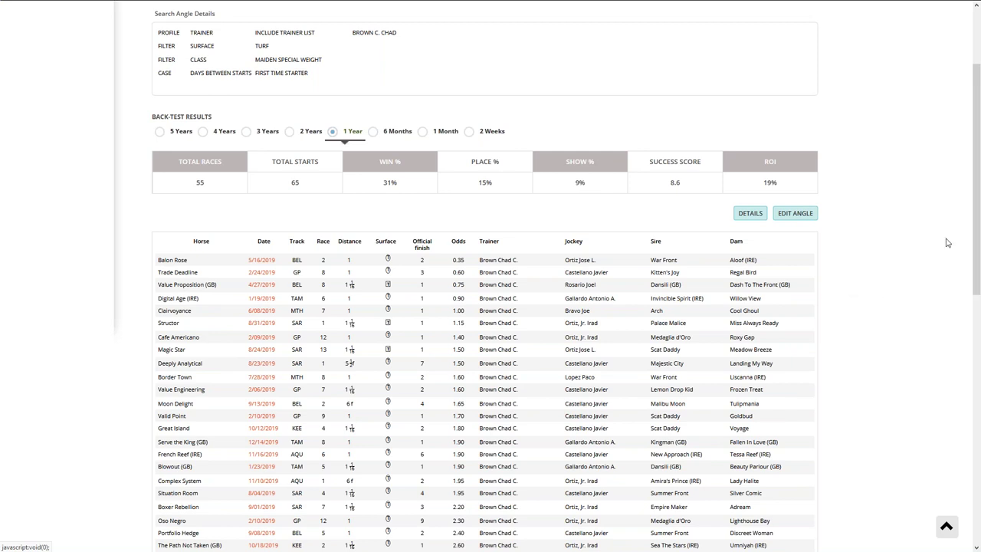
left_click_drag(976, 230, 979, 298)
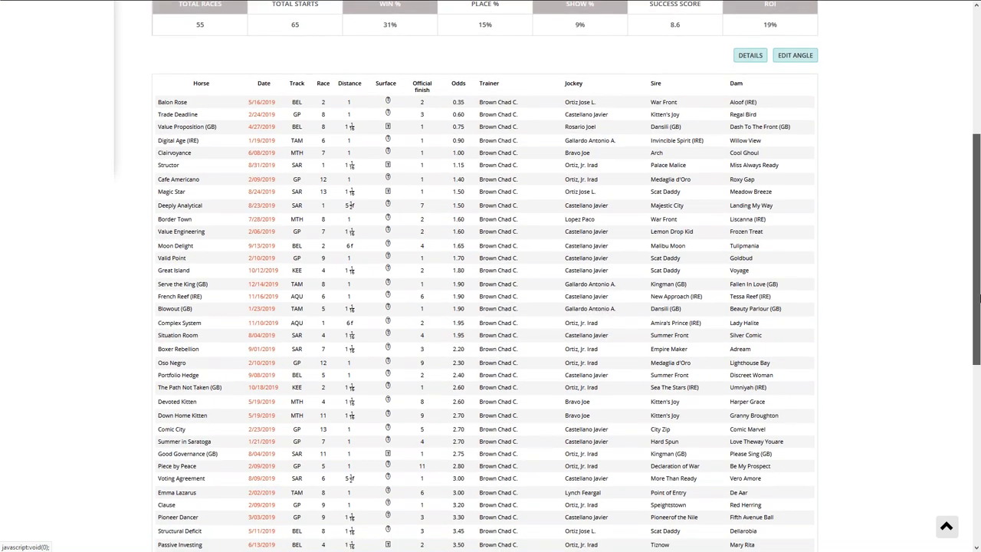
left_click_drag(979, 299, 978, 237)
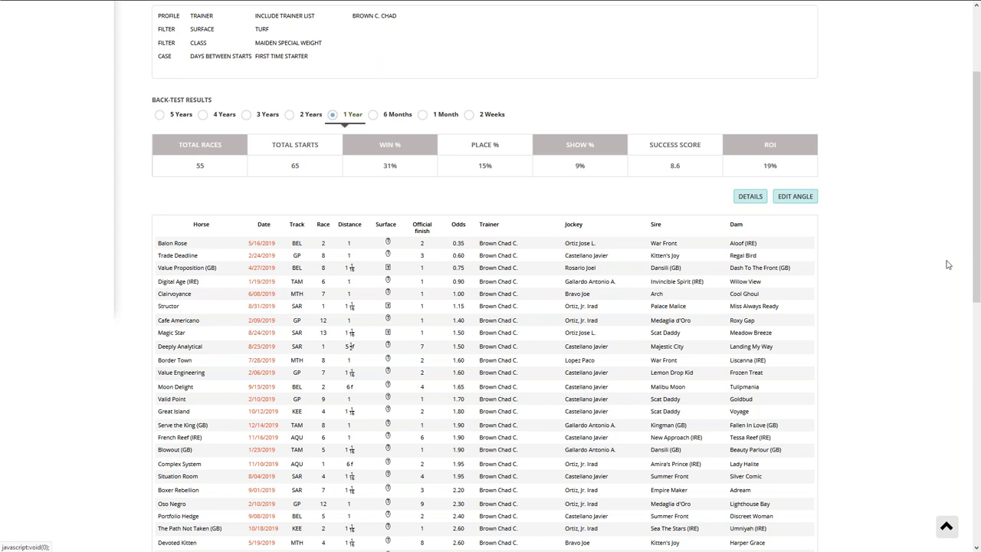
Return to the angle list, find the "Low True Odds ML 2-1 or Less" angle and run its back-test
left_click_drag(978, 268, 979, 240)
scroll(978, 240, "up", 3)
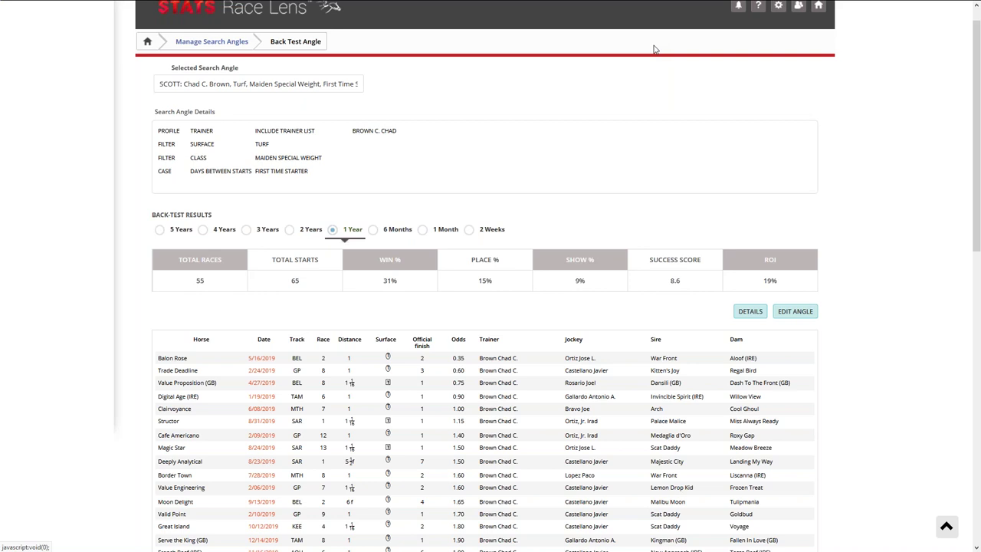
left_click(221, 43)
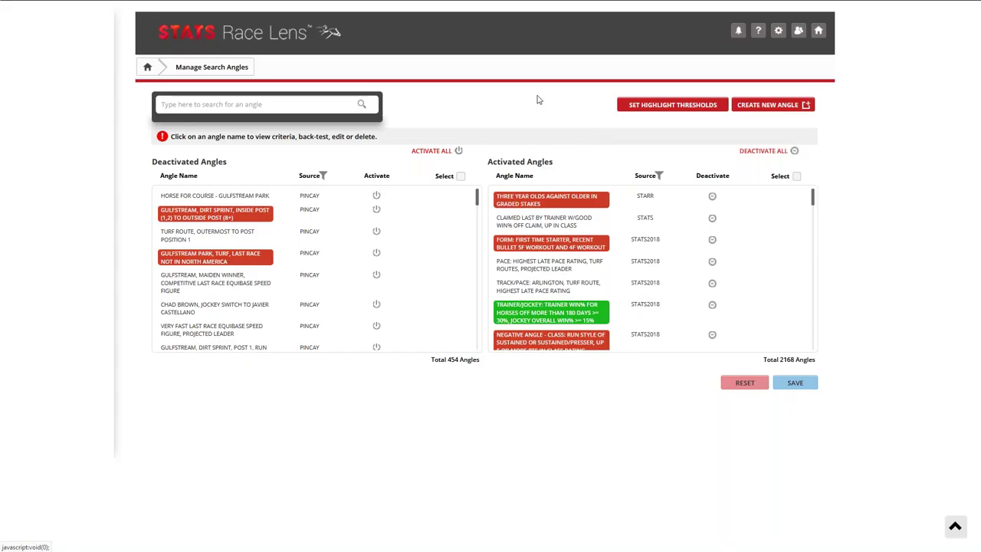
left_click(309, 98)
type("matt")
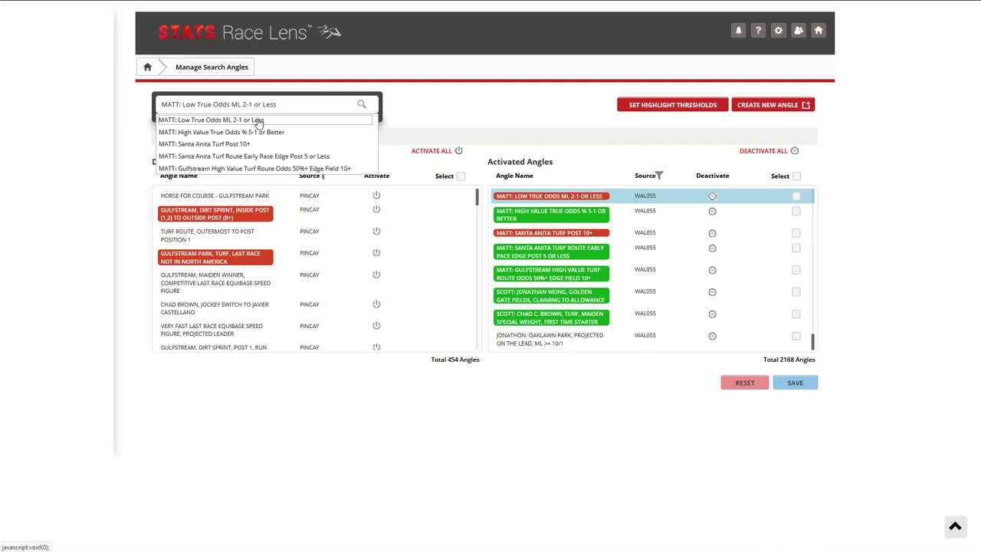
left_click(258, 120)
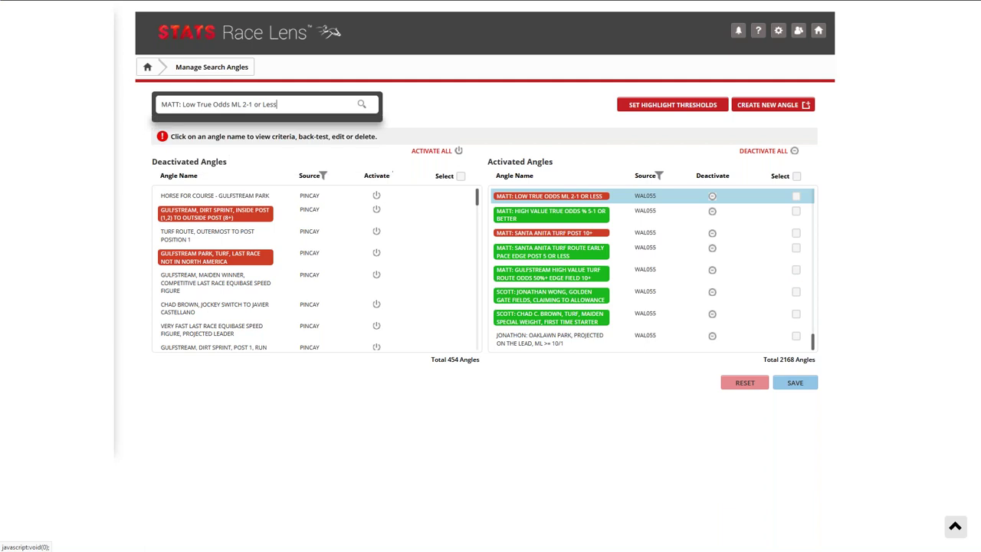
left_click(522, 198)
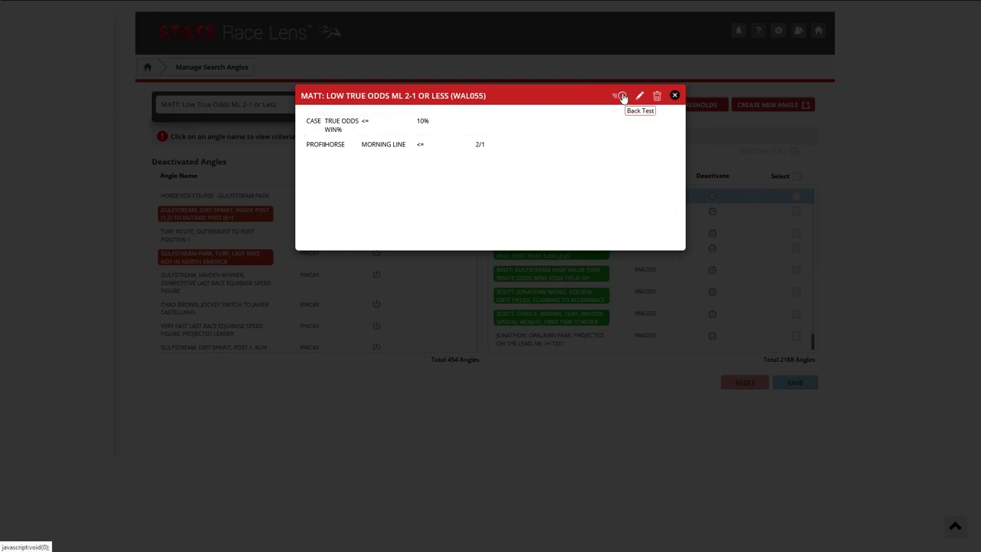
left_click(621, 96)
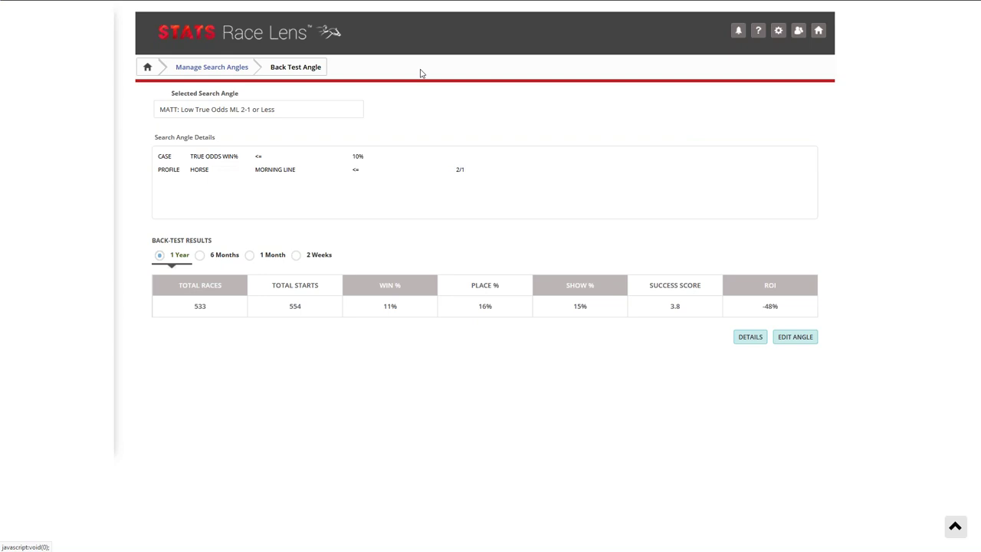
Return to the angle list, find the "High Value True Odds % 5-1 or Better" angle and run its back-test
left_click(218, 69)
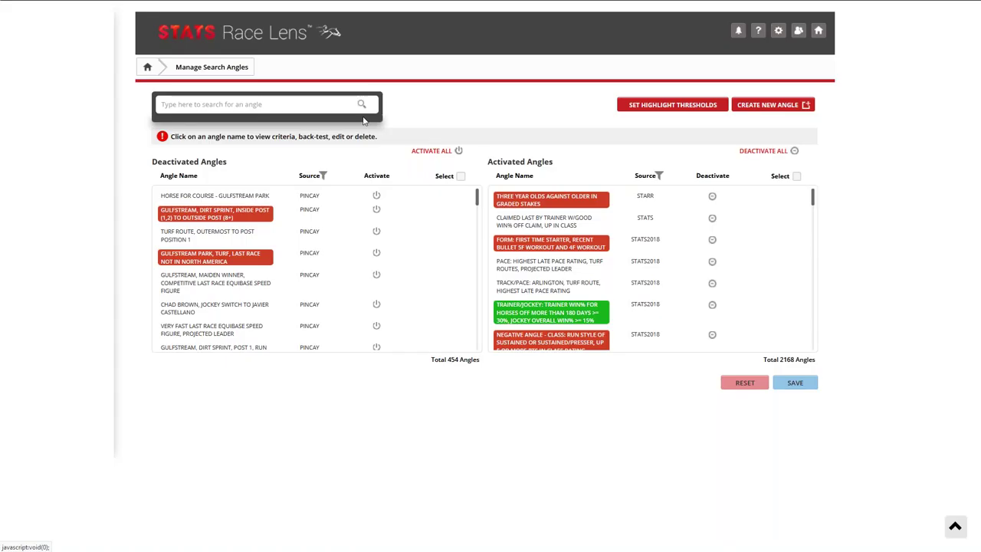
left_click(329, 106)
type("MAtt")
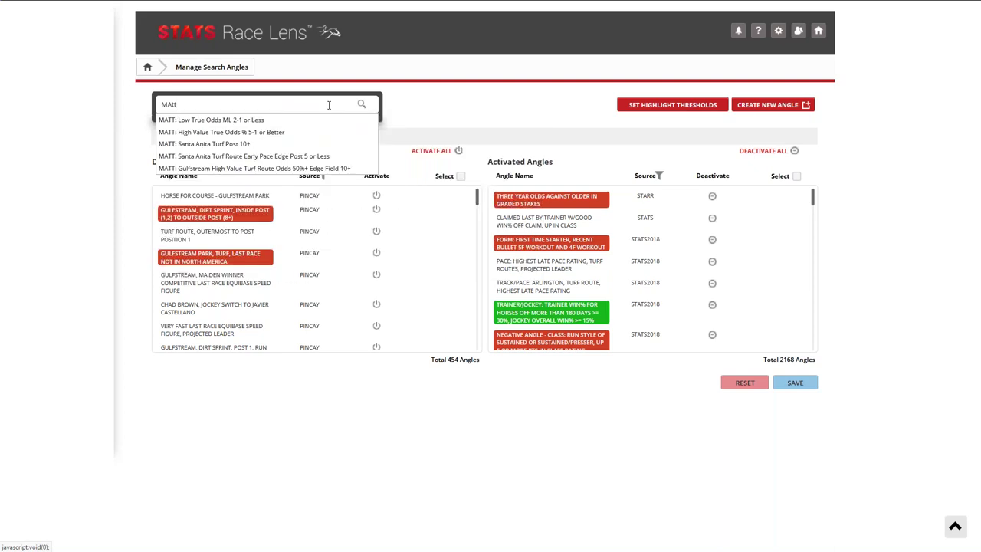
left_click(276, 132)
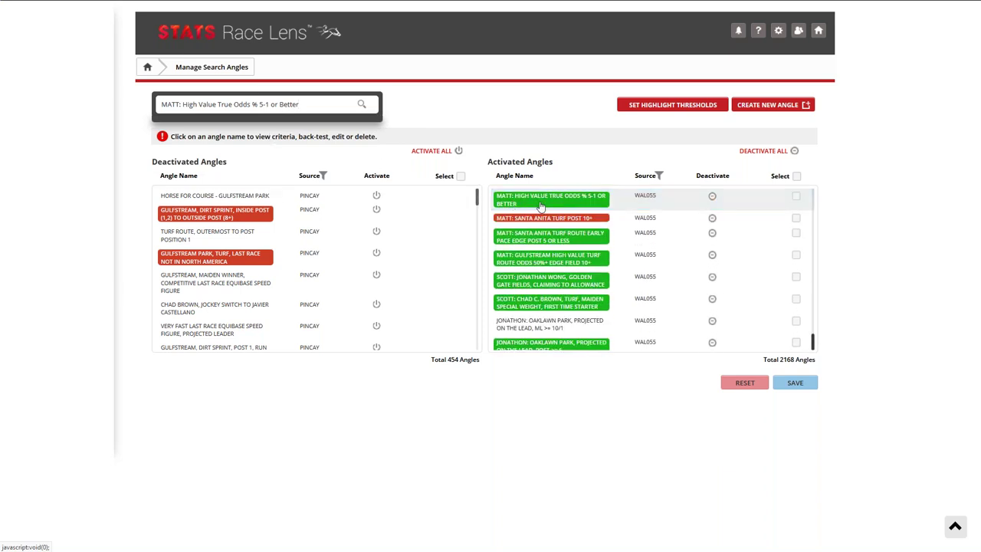
left_click(541, 201)
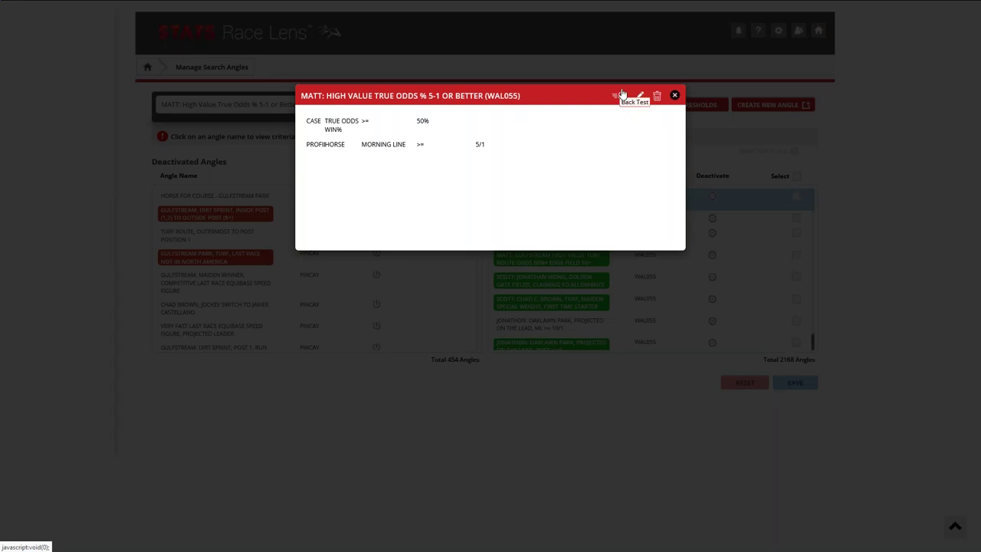
left_click(620, 95)
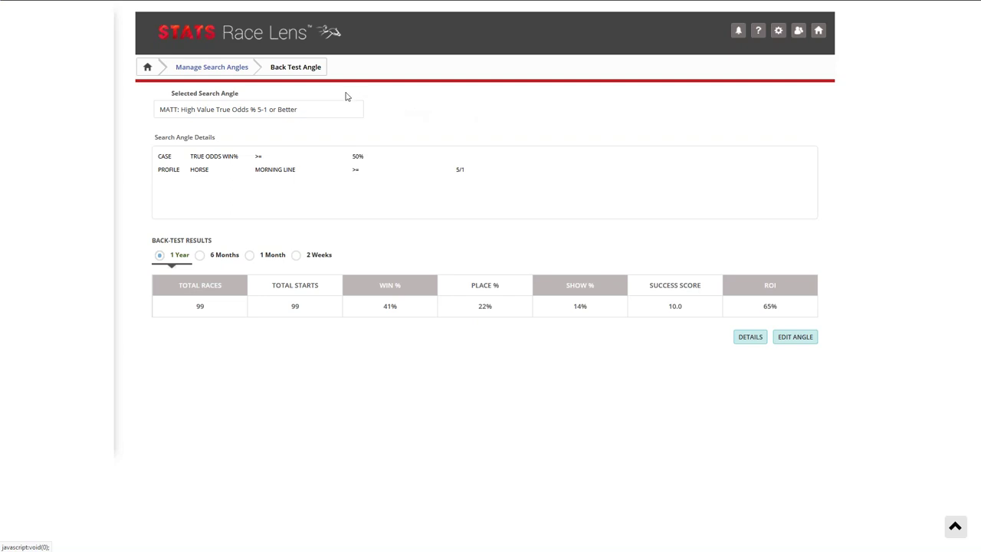
Return to the angle list, find the "Santa Anita Turf Post 10+" angle and run its back-test
left_click(216, 70)
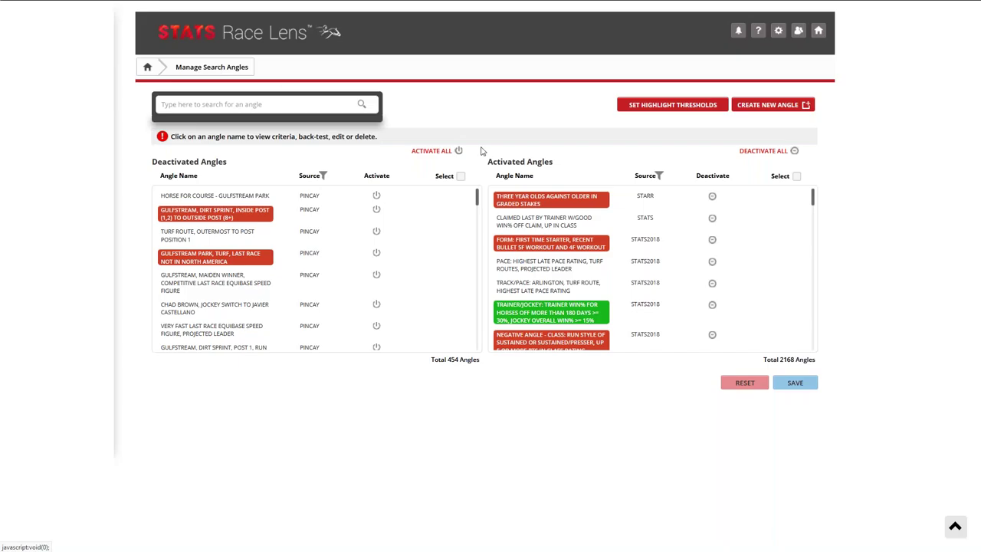
left_click(332, 104)
type("matt")
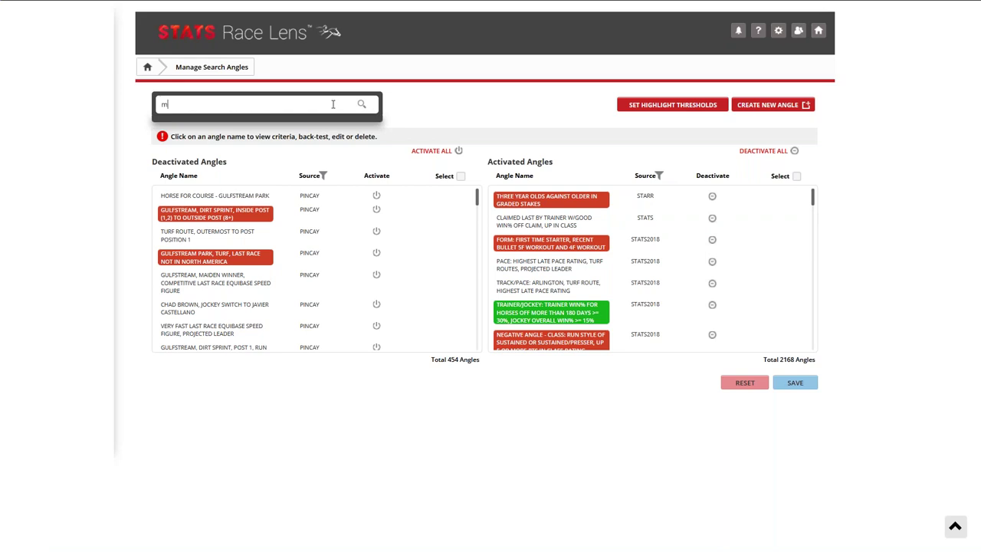
left_click(252, 145)
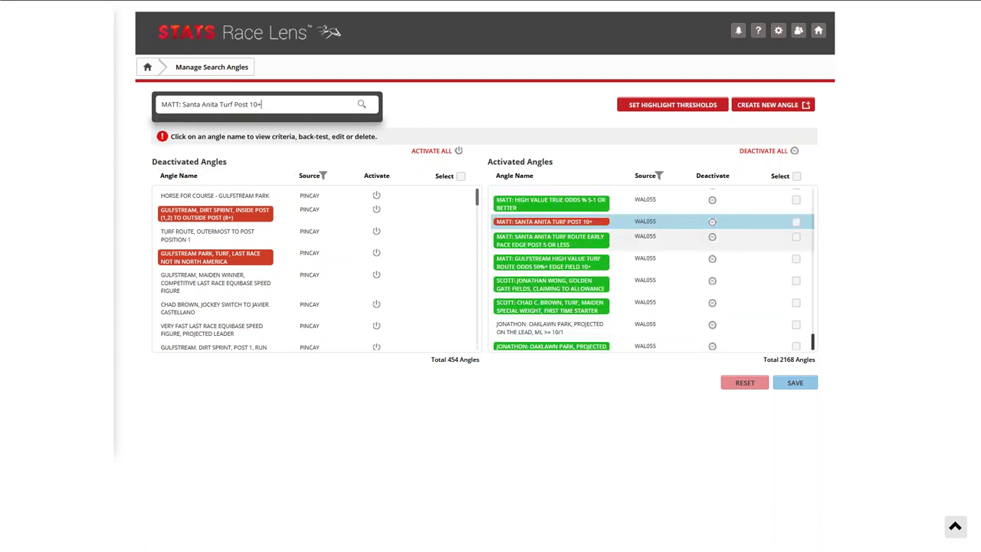
left_click(584, 224)
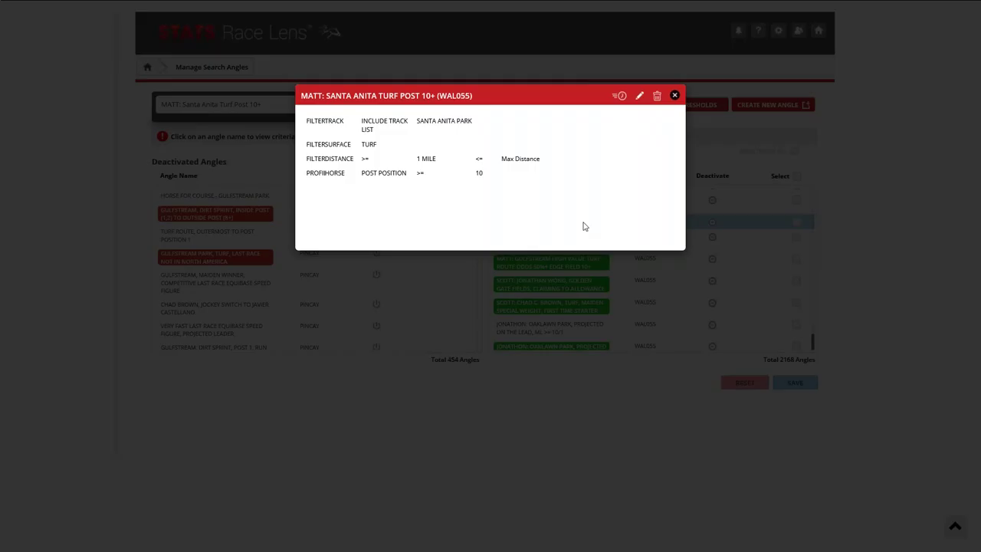
left_click(621, 98)
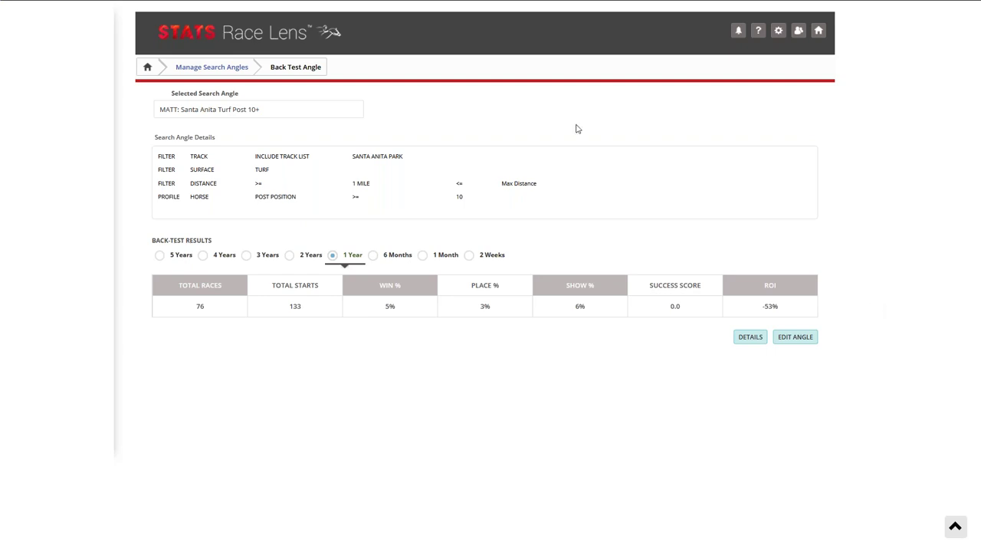
Find and back-test the "Santa Anita Turf Route Early Pace Edge Post 5 or Less" angle, and review its full list of criteria
left_click(221, 69)
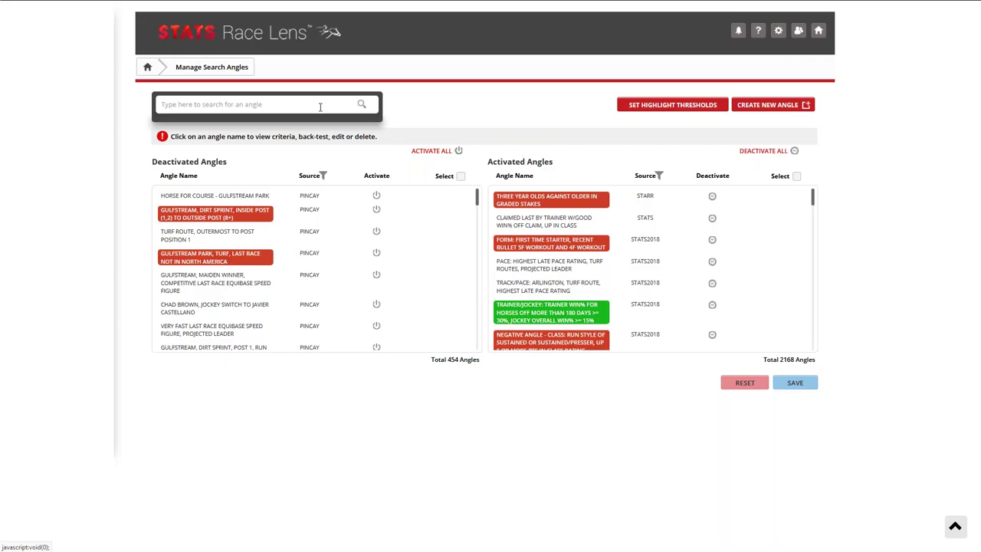
left_click(314, 100)
type("matt")
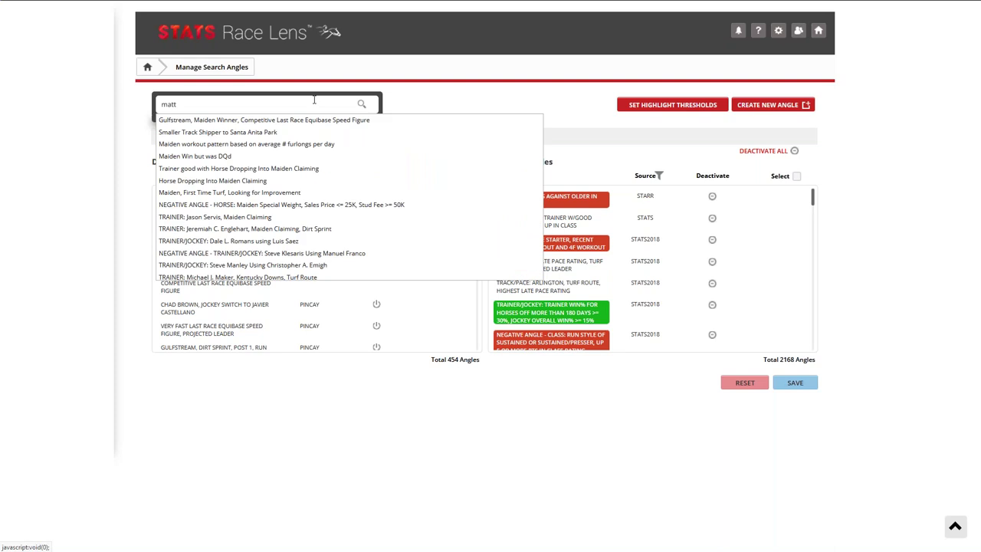
mouse_move(260, 160)
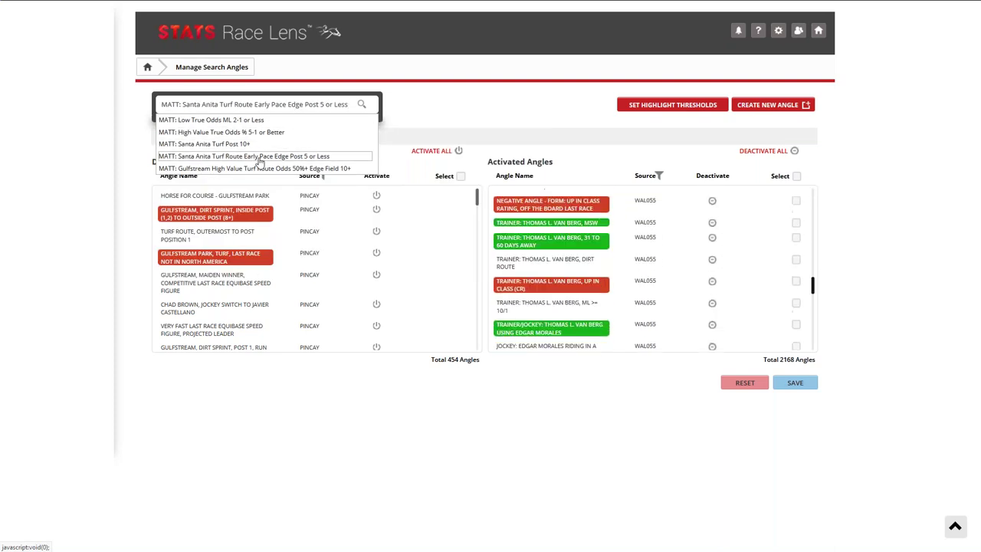
left_click(259, 156)
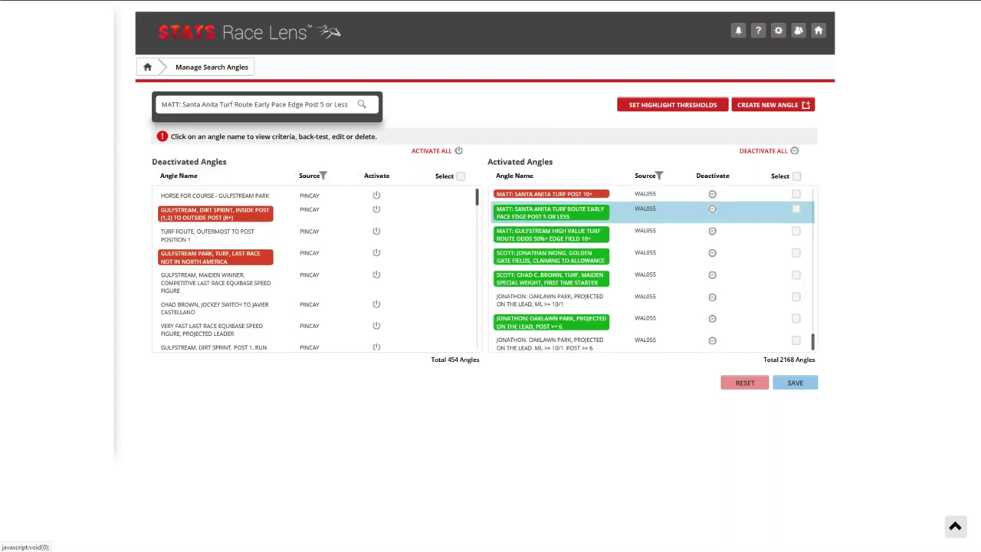
left_click(515, 213)
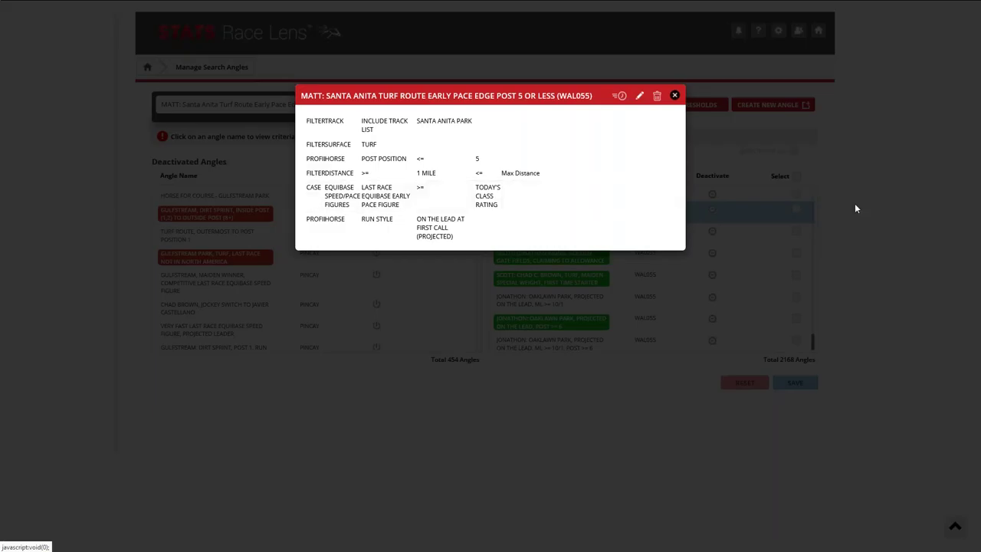
left_click(622, 97)
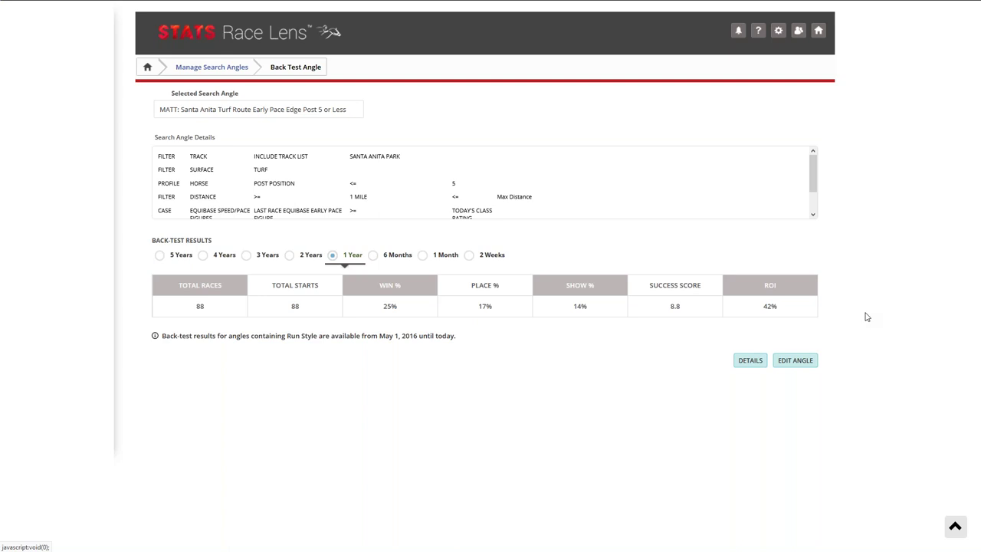
left_click_drag(814, 175, 815, 201)
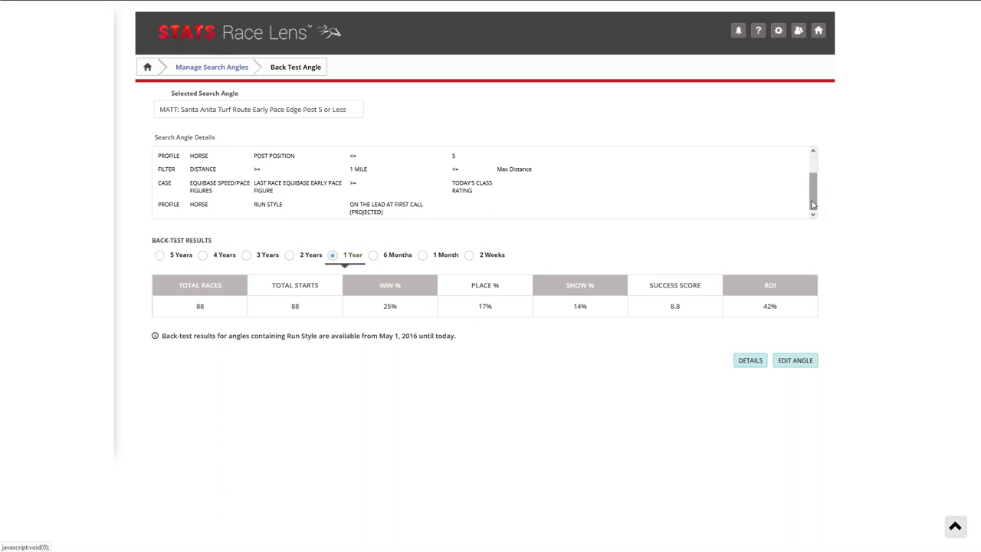
left_click_drag(814, 204, 820, 178)
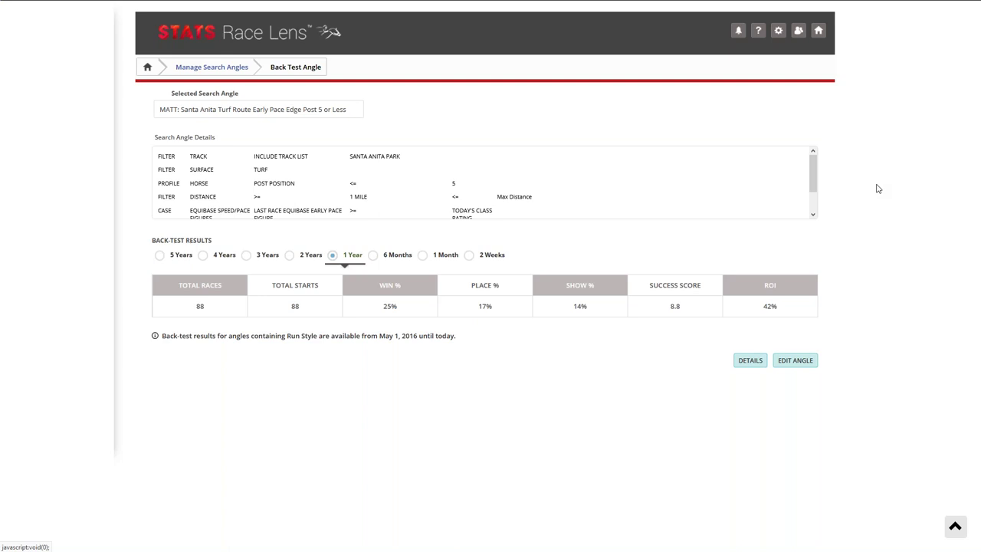
Find and back-test the "Gulfstream High Value Turf Route Odds 50%+ Edge Field 10+" angle, and review its full list of criteria
left_click(220, 69)
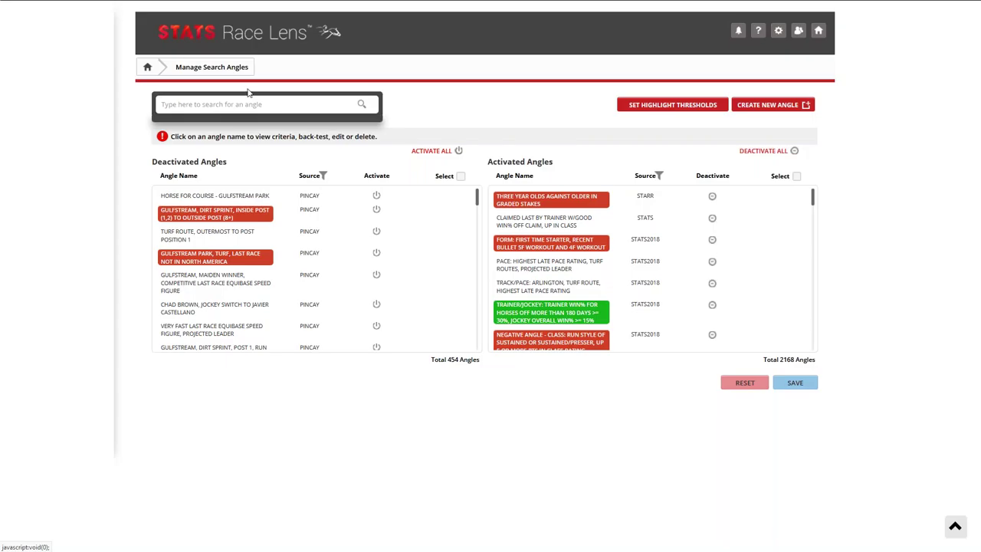
type("matt")
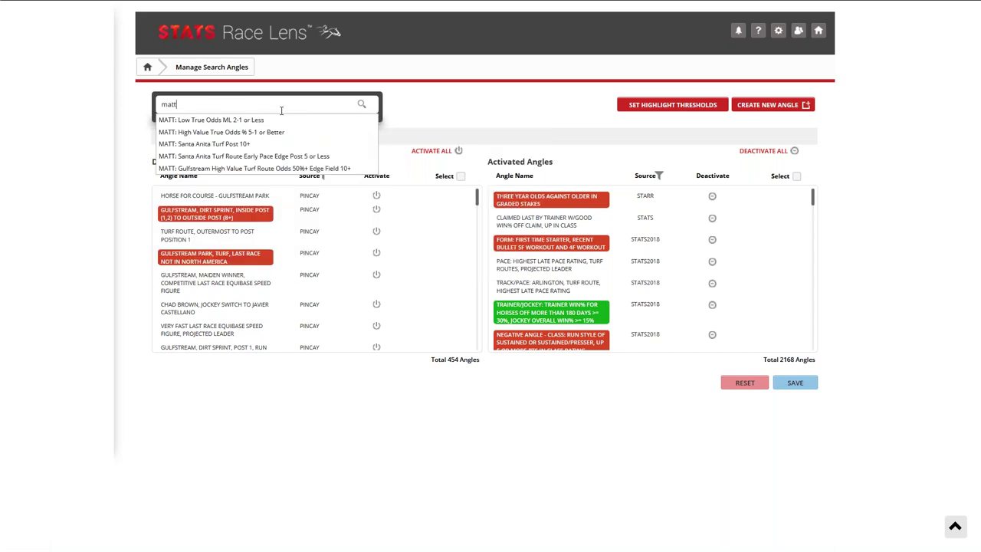
left_click(301, 170)
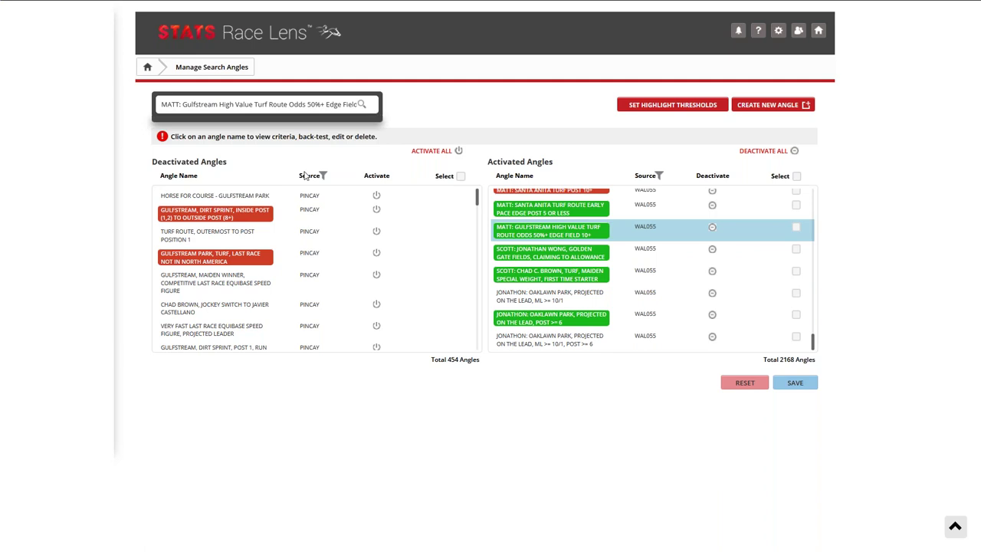
left_click(529, 236)
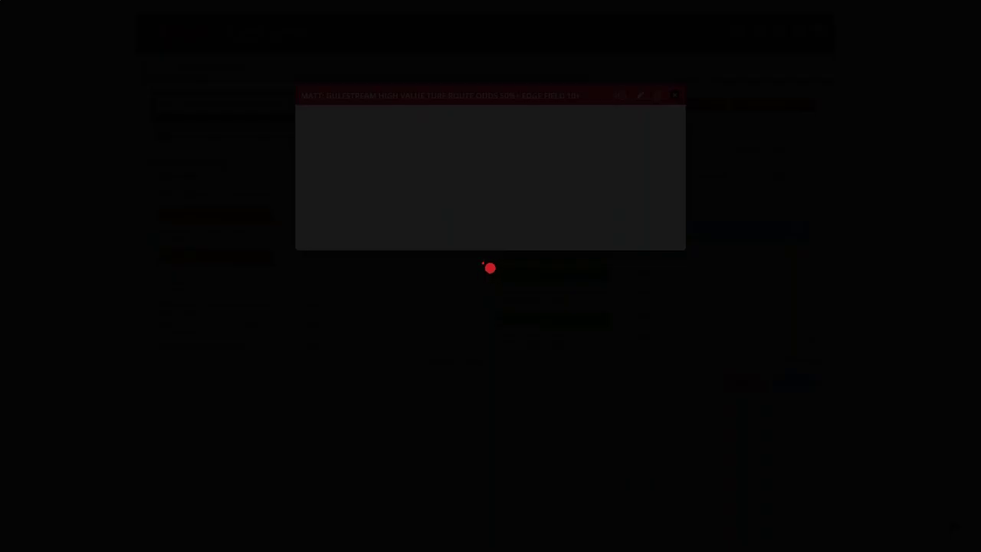
left_click(621, 97)
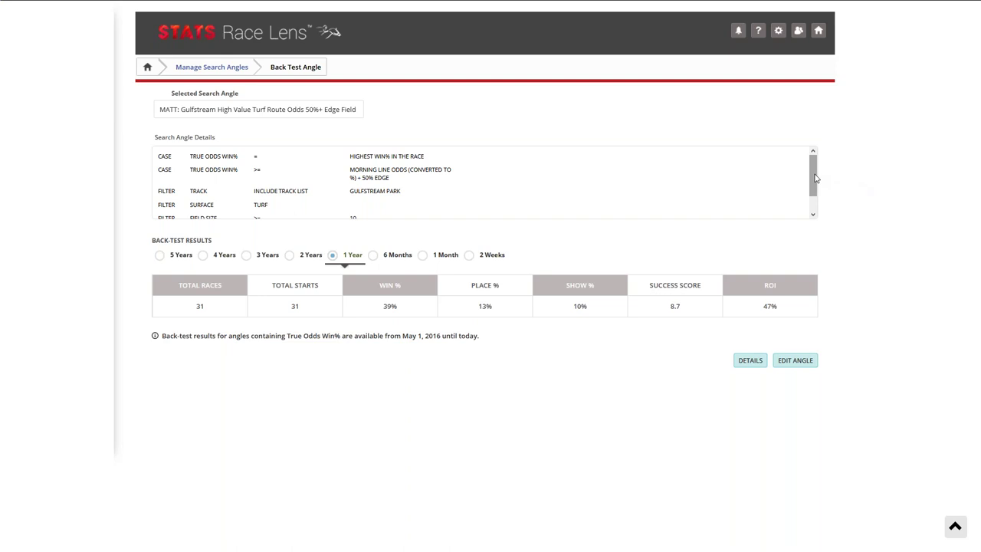
mouse_move(815, 178)
left_mouse_down()
mouse_move(821, 202)
mouse_move(824, 164)
left_mouse_up()
left_click_drag(815, 173, 816, 188)
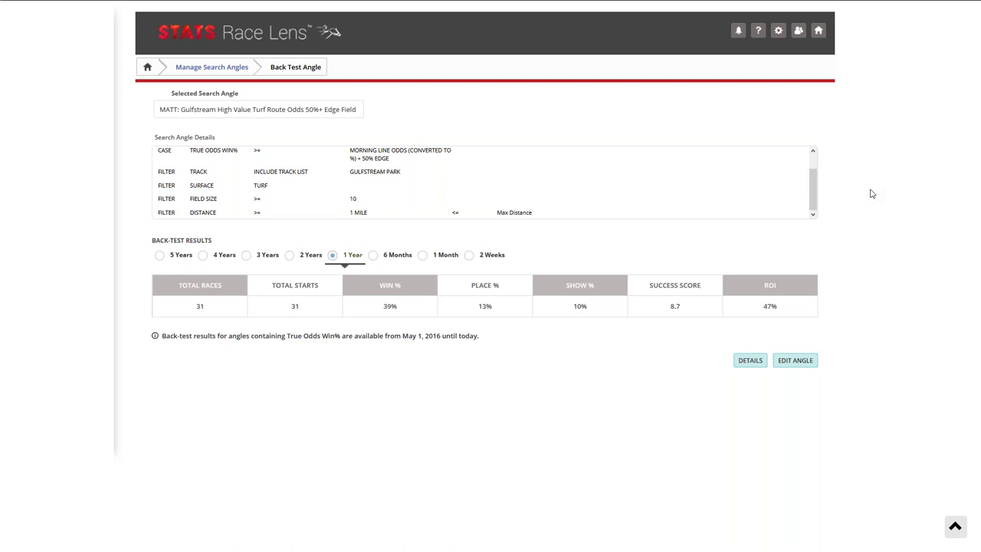
left_click_drag(818, 197, 826, 164)
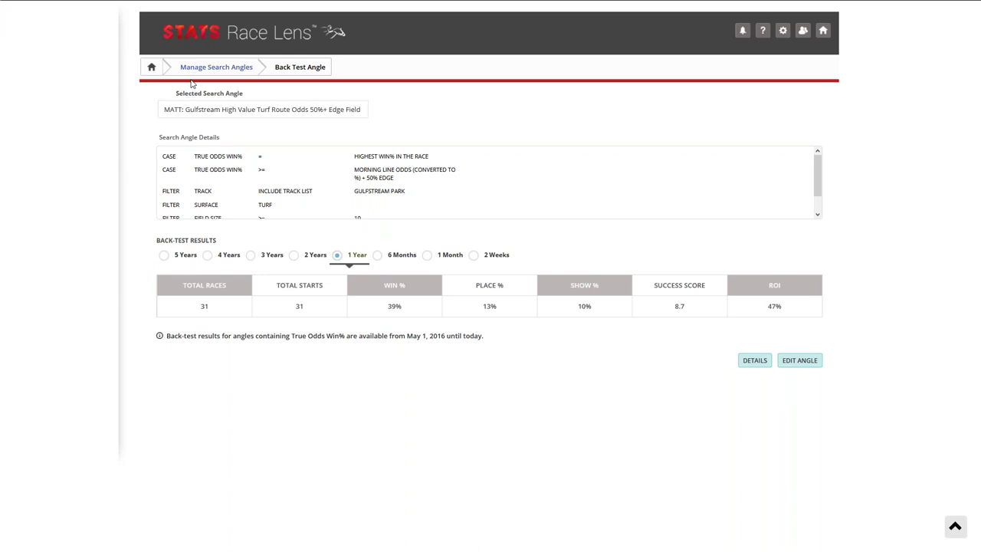
Return to the angle list, find the activated "Oaklawn Park, Projected On the Lead, ML >= 10/1" angle and run its back-test
left_click(198, 69)
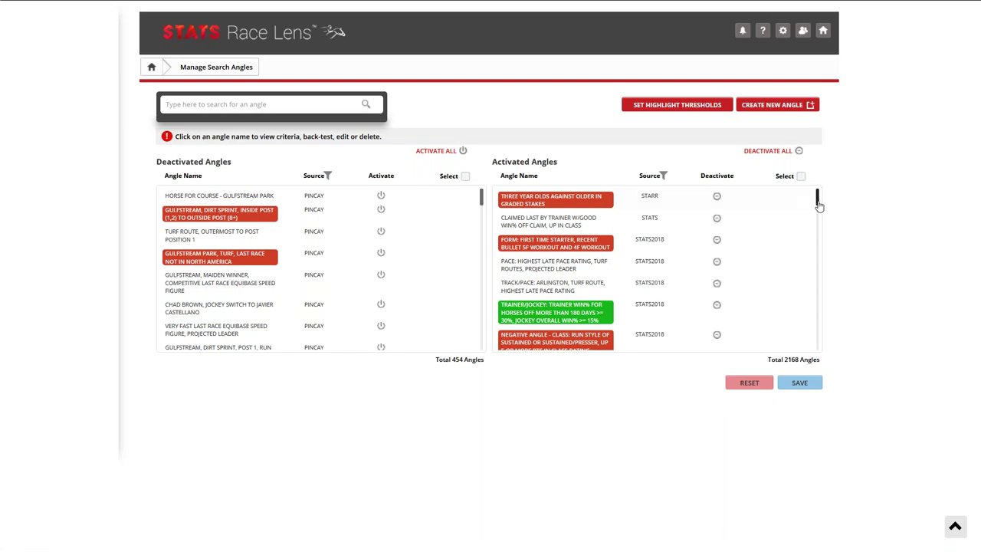
left_click_drag(817, 198, 860, 368)
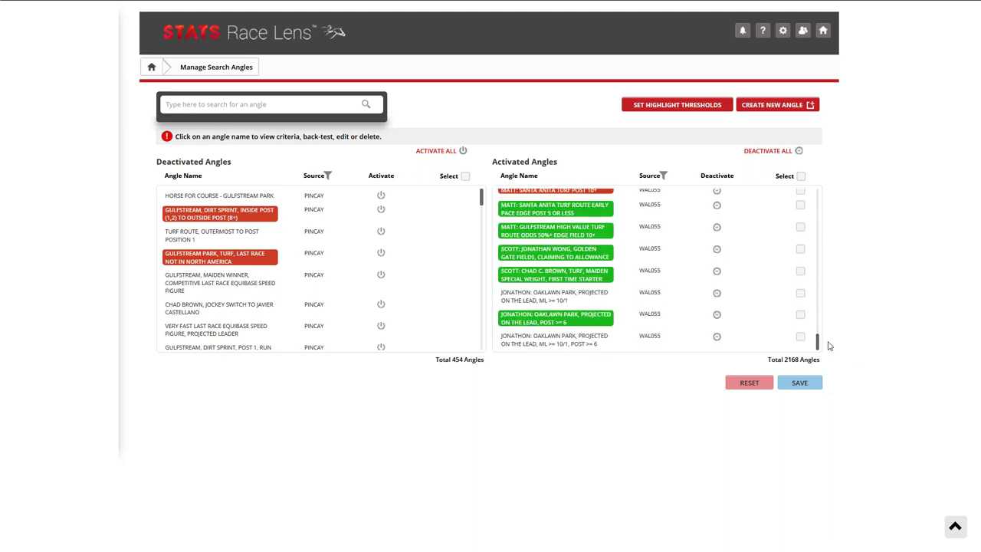
left_click(544, 301)
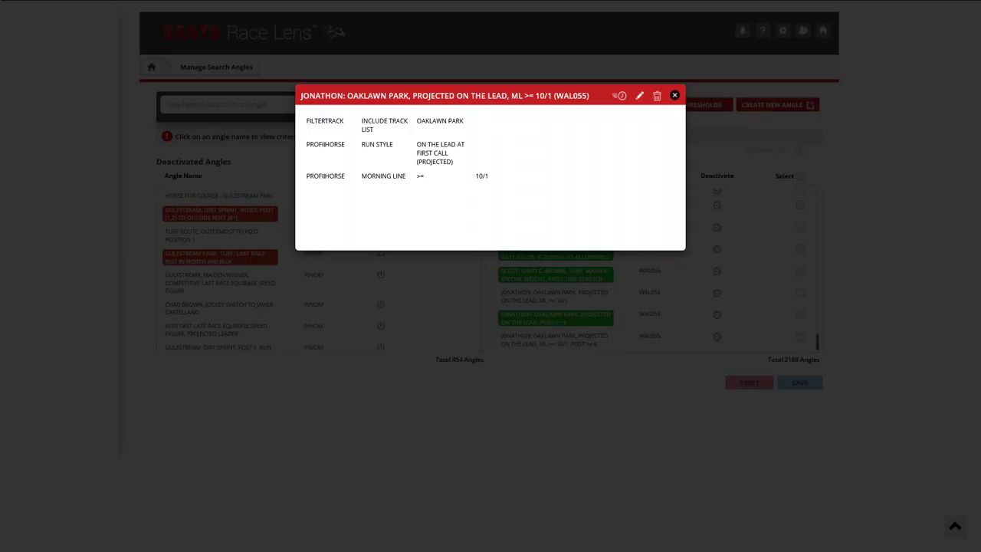
left_click(621, 96)
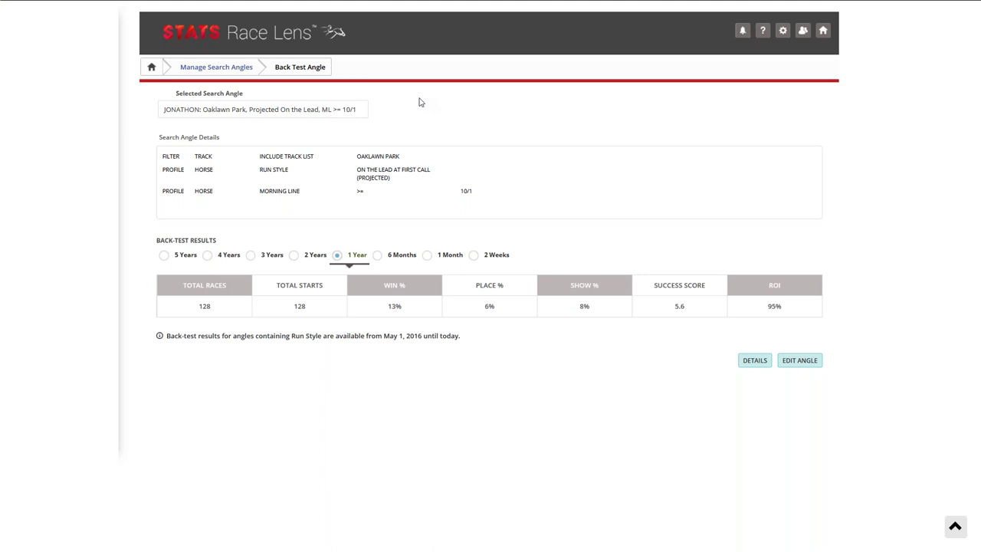
Return to the angle list, find the activated "Oaklawn Park, Projected On the Lead, Post >= 6" angle and run its back-test
left_click(223, 67)
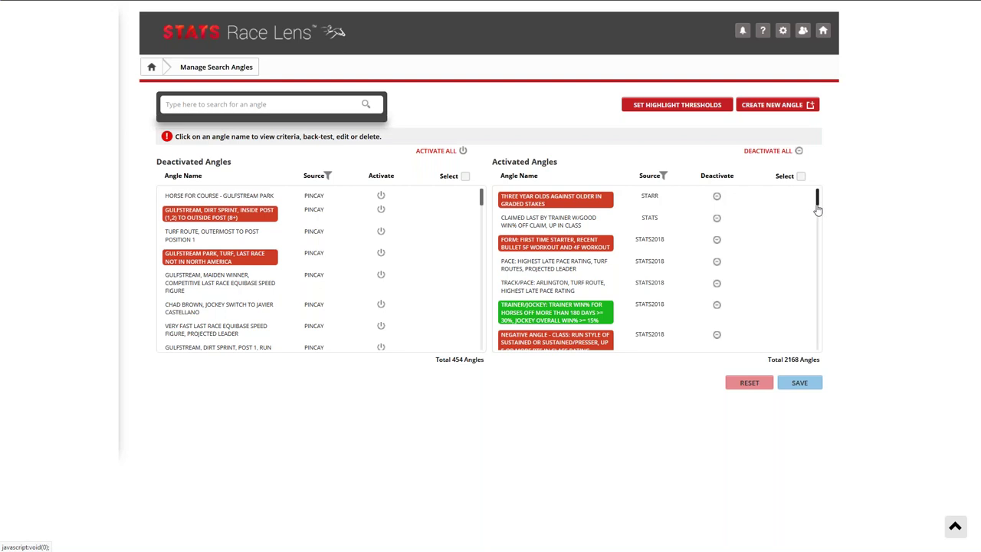
left_click_drag(818, 209, 828, 370)
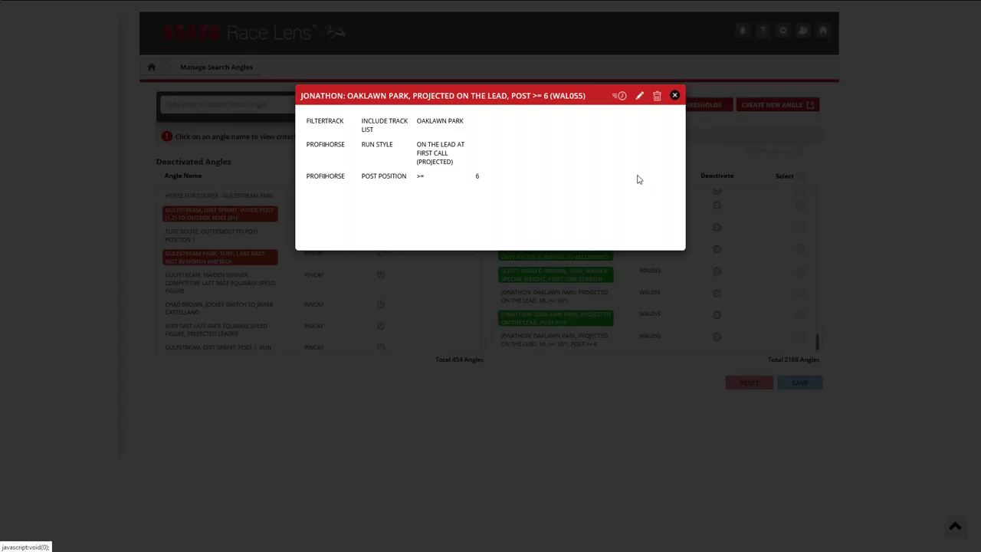
left_click(621, 98)
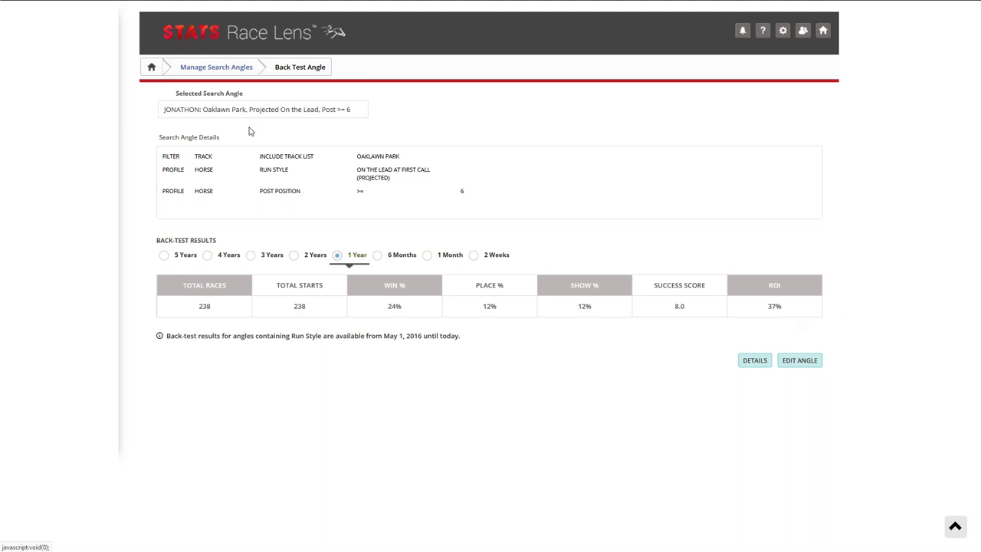
Return to the angle list, find the "Oaklawn Park, Projected On the Lead, ML >= 10/1, Post >= 6" angle and run its back-test
left_click(227, 72)
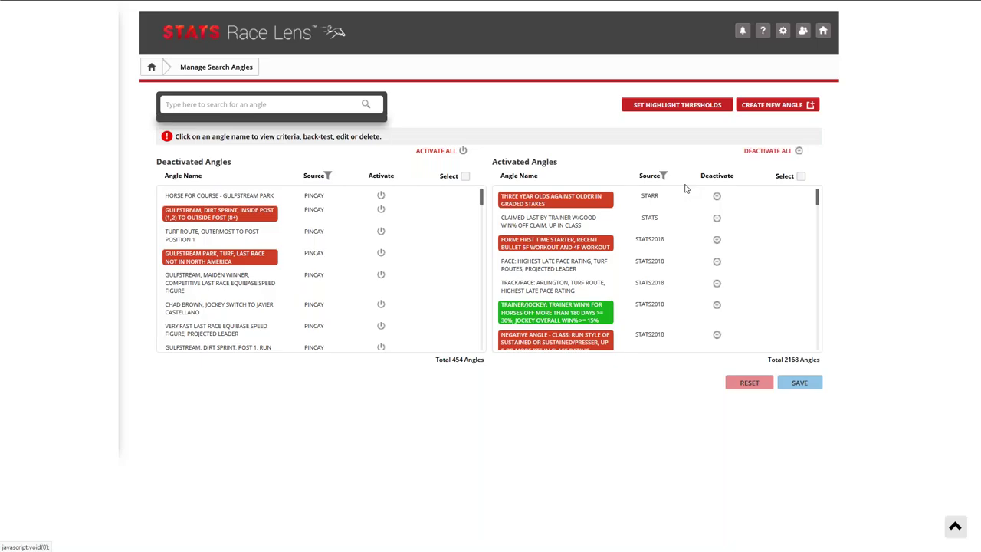
left_click_drag(818, 204, 662, 353)
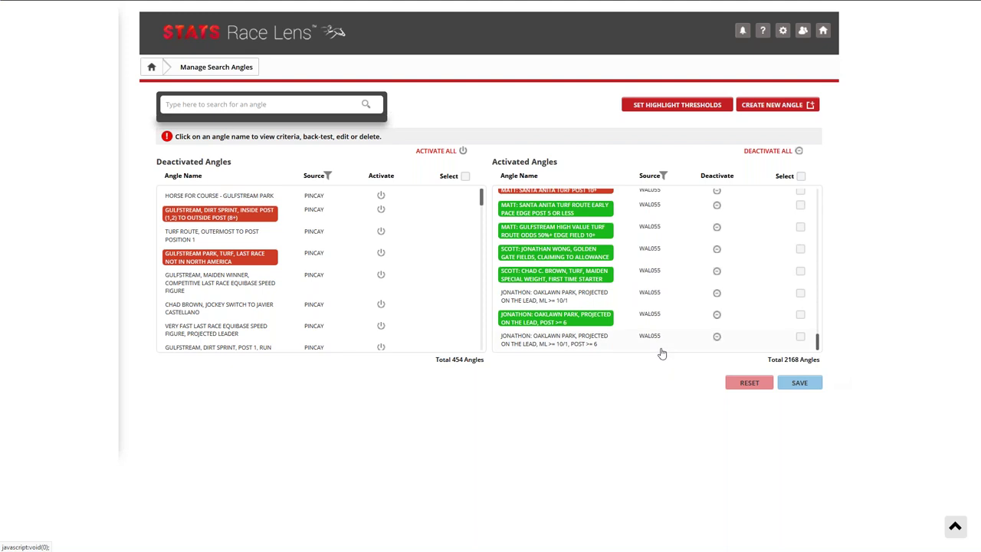
left_click(598, 343)
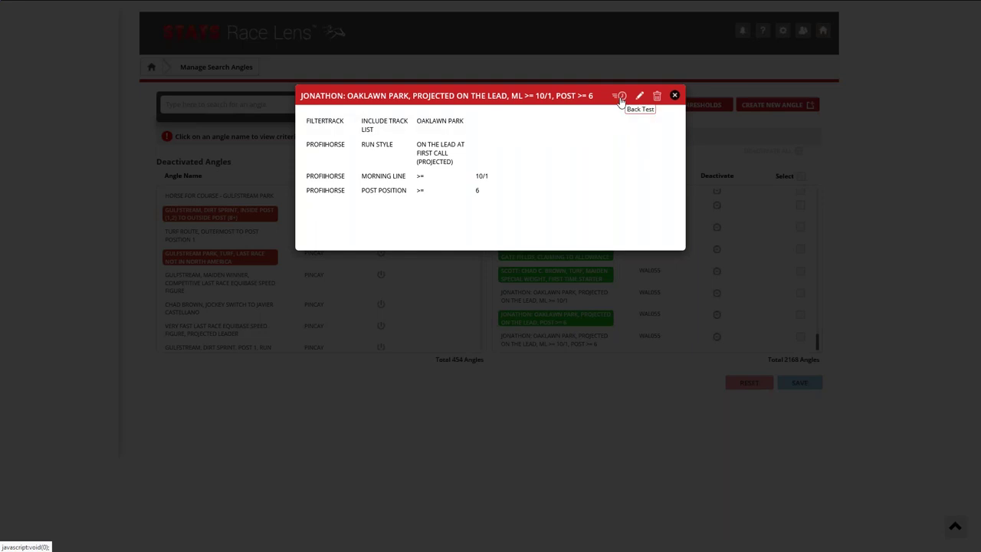
left_click(621, 97)
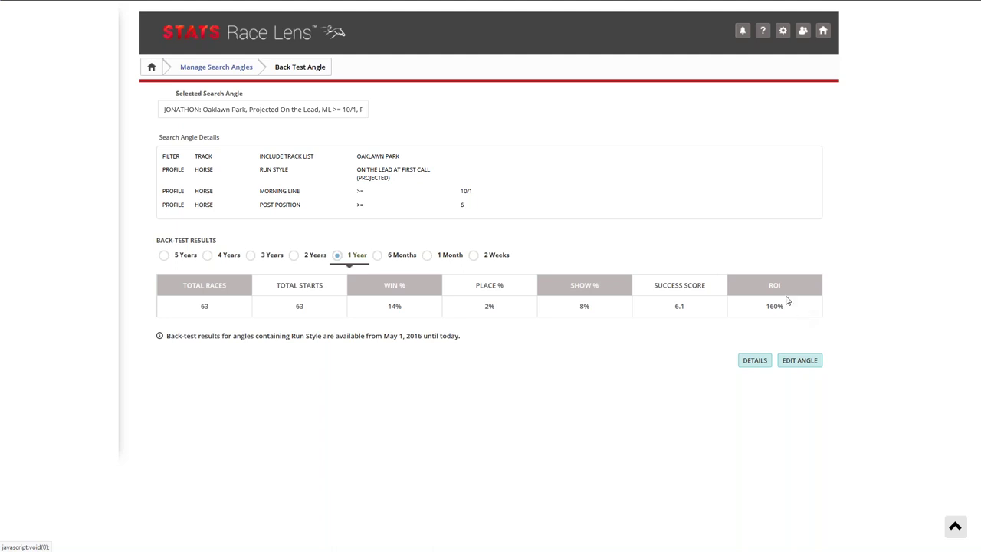
Show the back-test's individual race details, sort them by official finish with winners first, and review the horses and odds
left_click(755, 362)
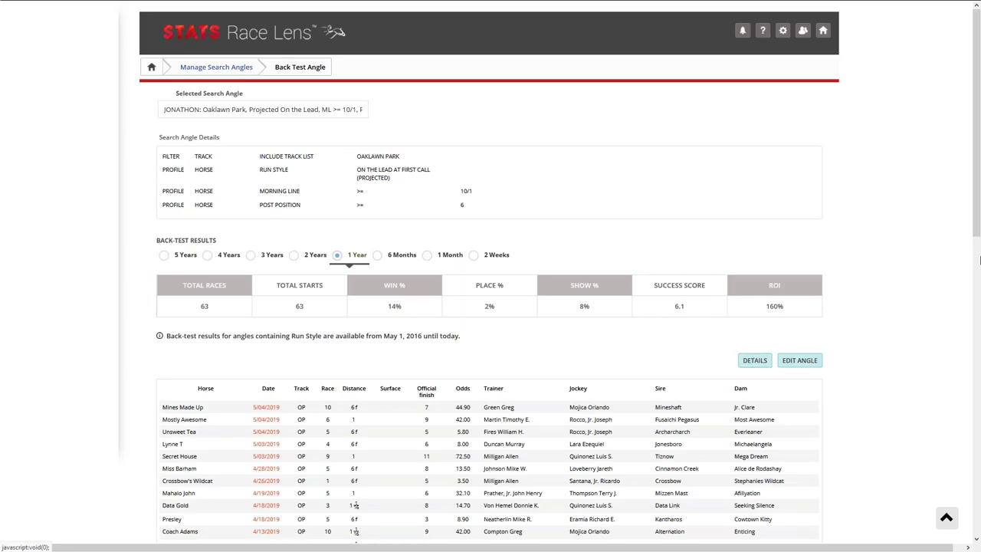
scroll(505, 344, "down", 1)
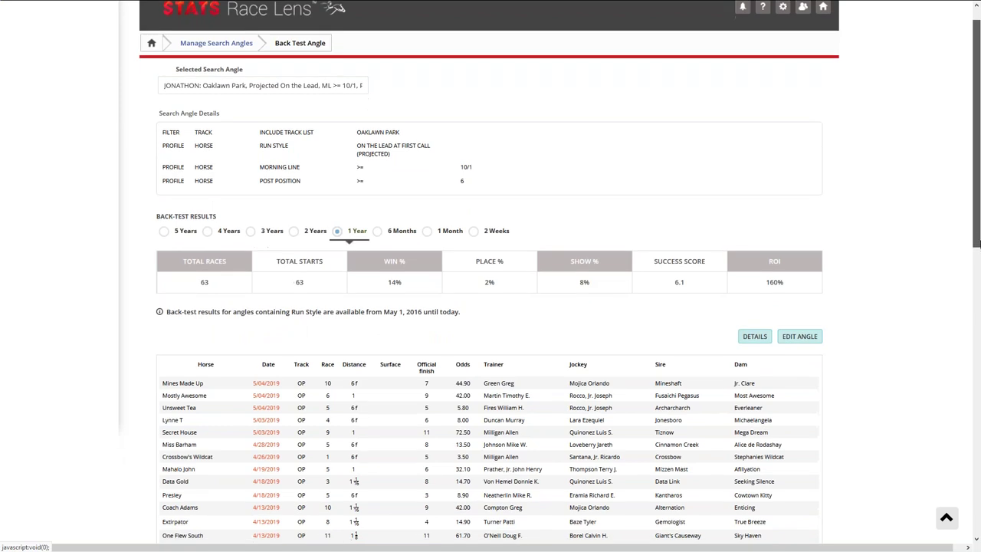
left_click(430, 333)
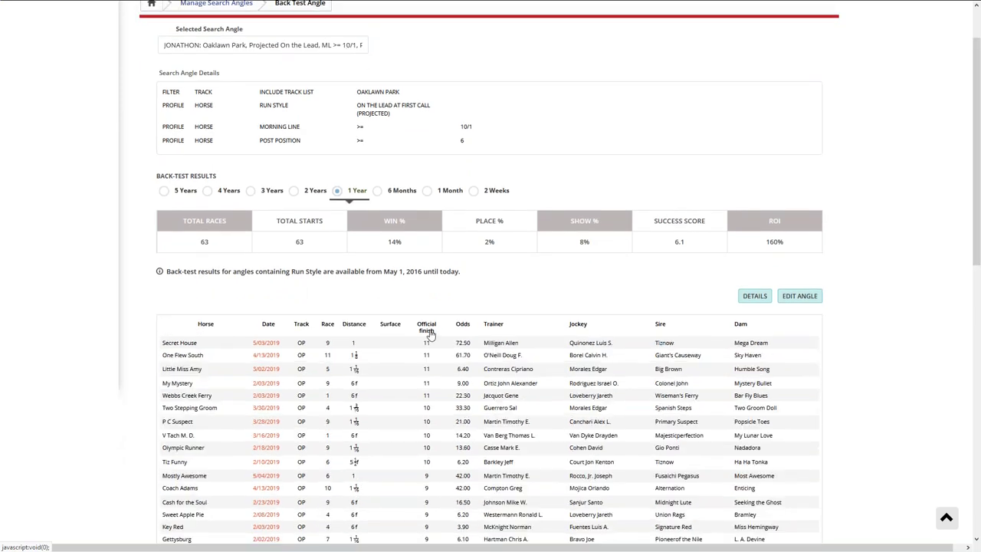
left_click(430, 334)
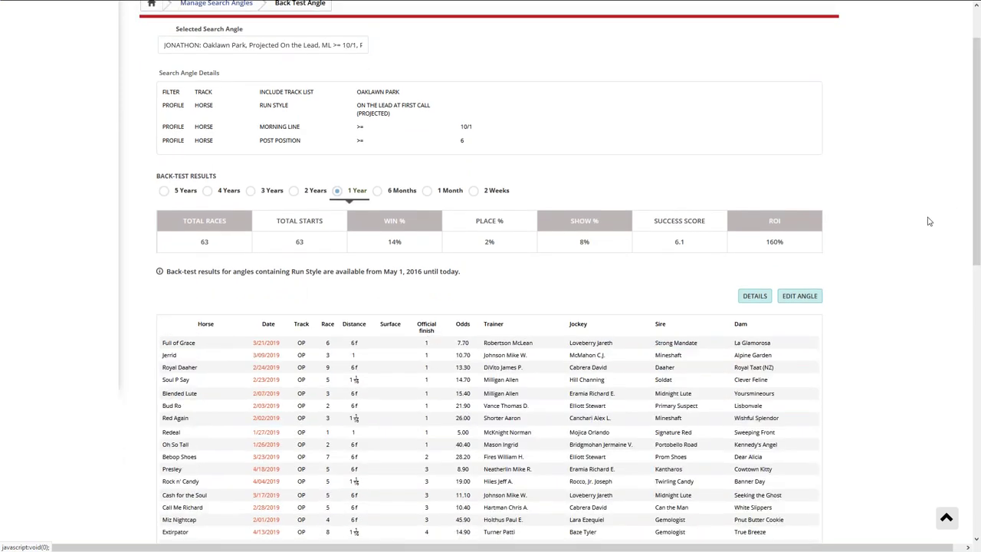
left_click_drag(975, 208, 962, 267)
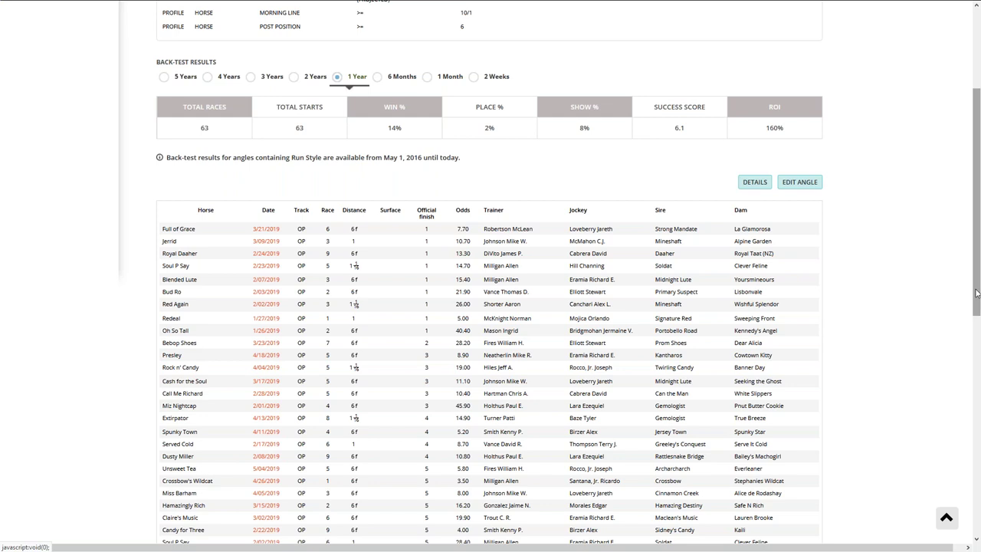
left_click_drag(977, 293, 976, 219)
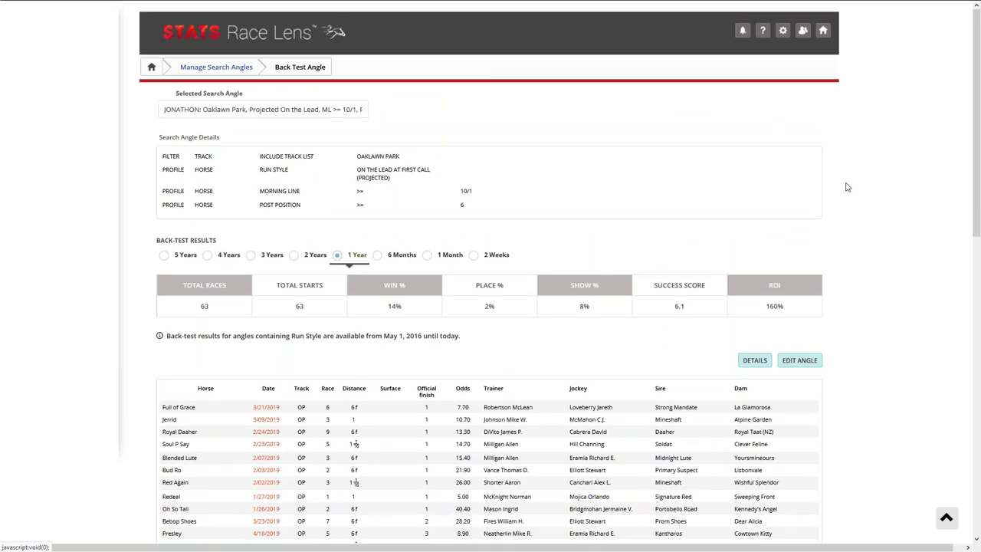
Leave the back-test and return to the home page with the matched angles per race
left_click(152, 69)
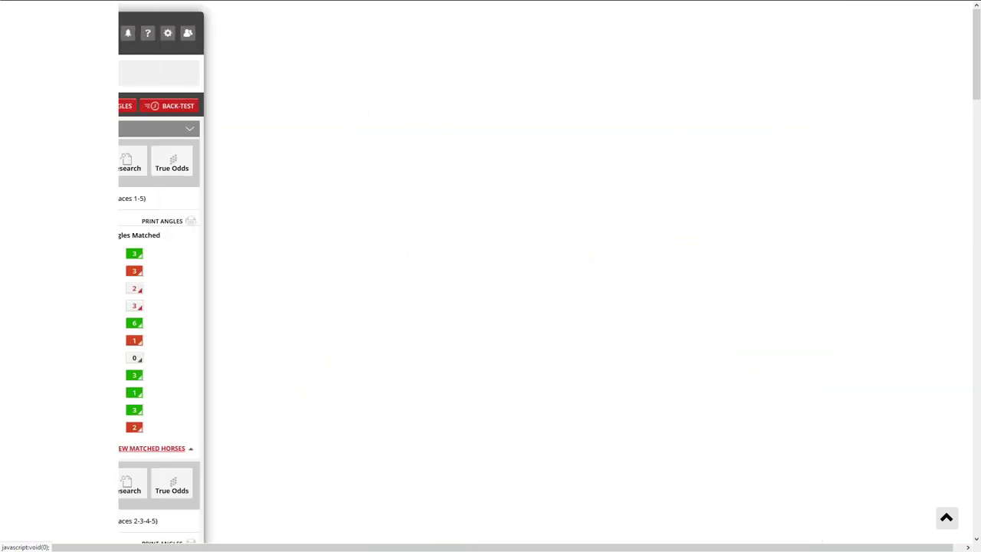